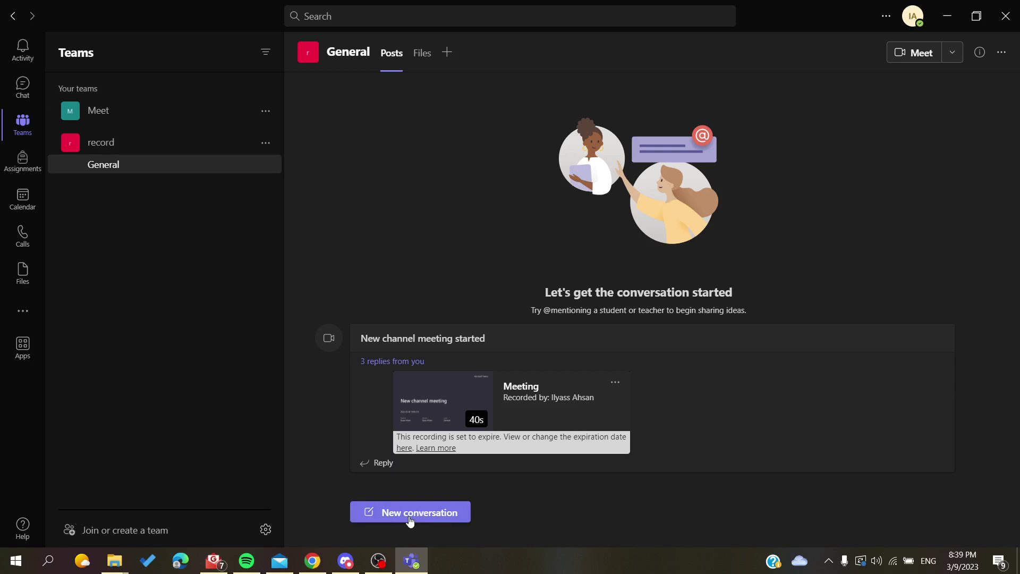
click(410, 514)
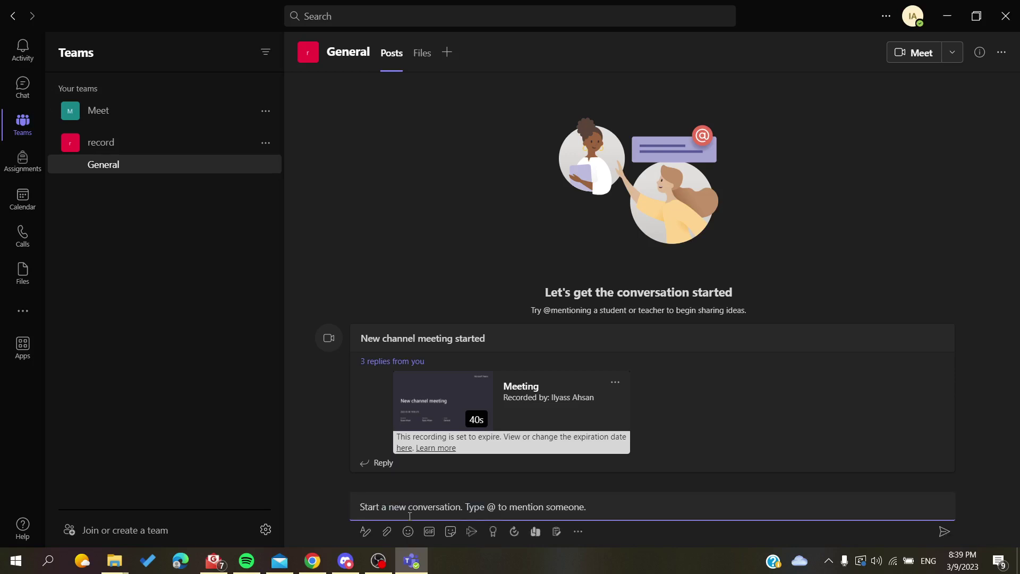
text(@)
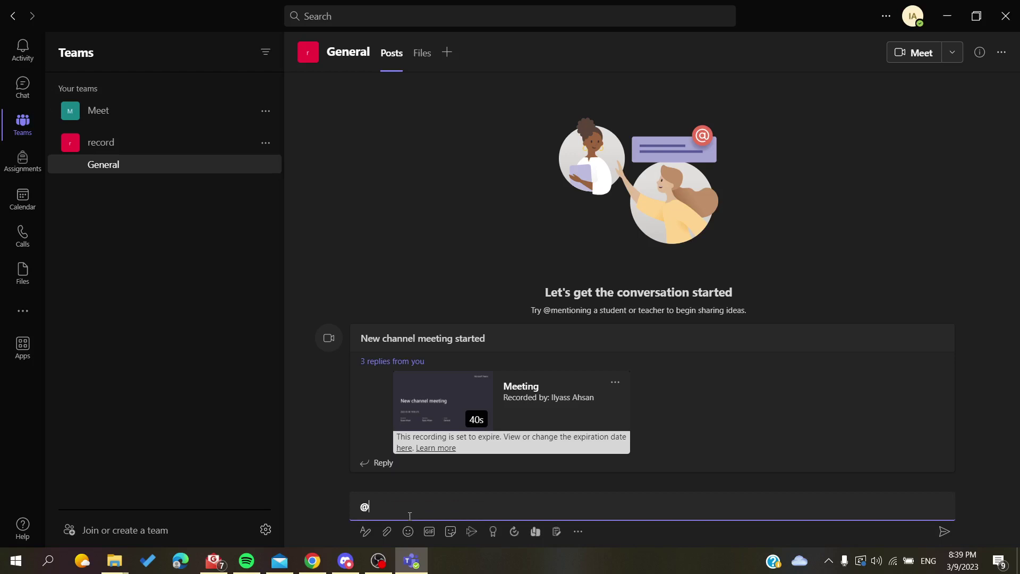
key(Up)
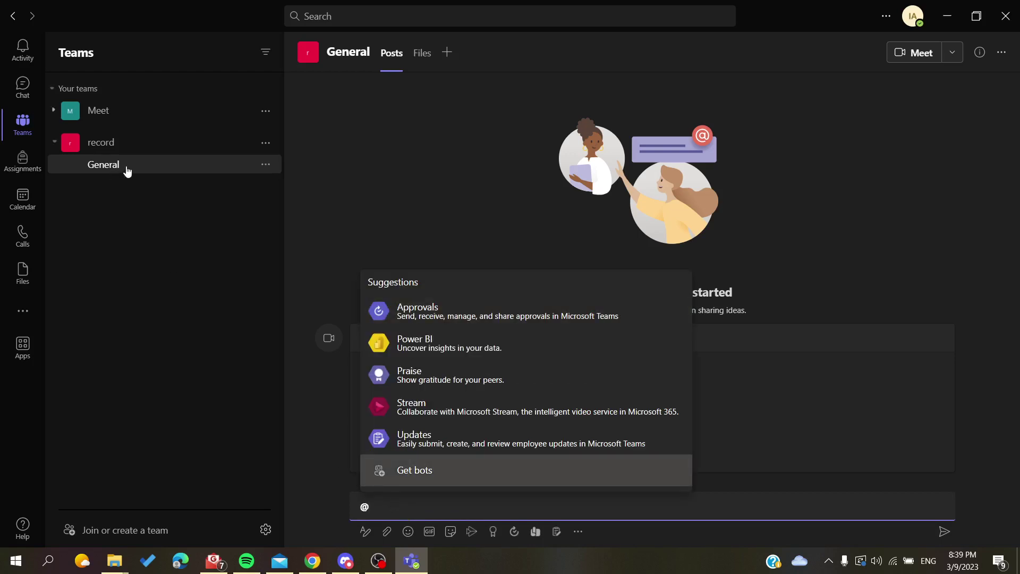
mouse_move(154, 212)
text(ge)
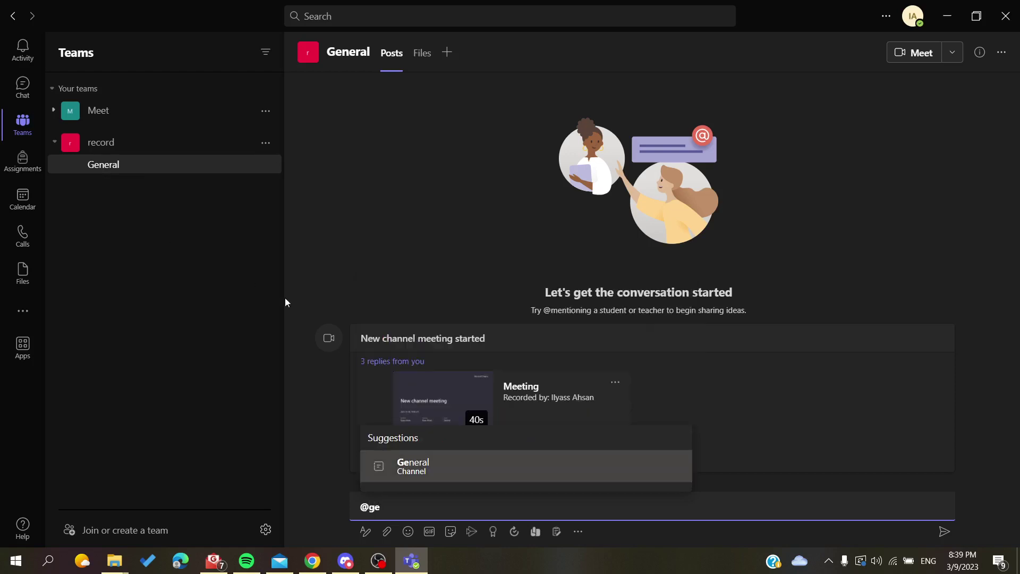
click(425, 474)
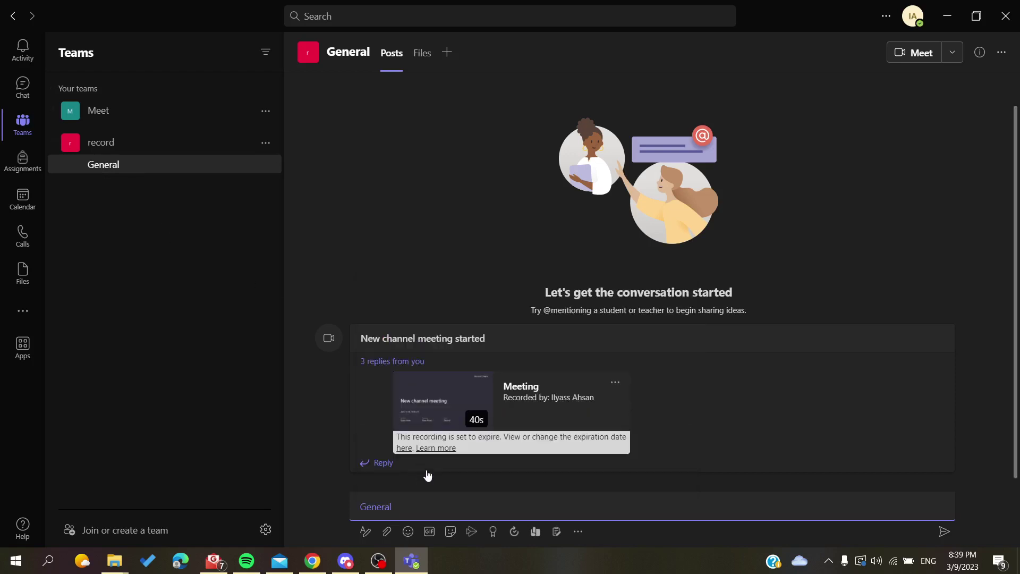
key(Return)
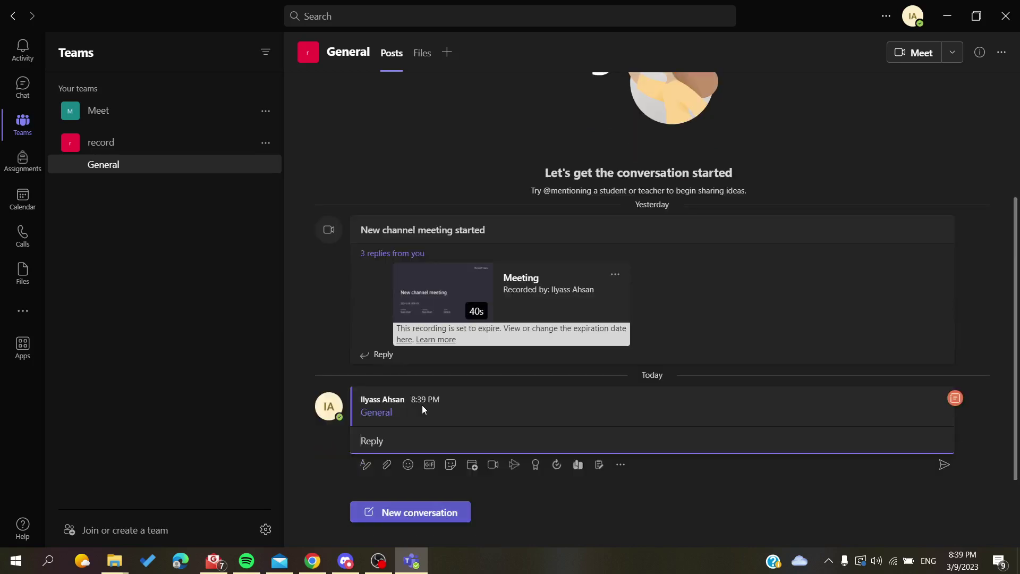
mouse_move(652, 406)
drag(425, 409, 348, 407)
click(414, 418)
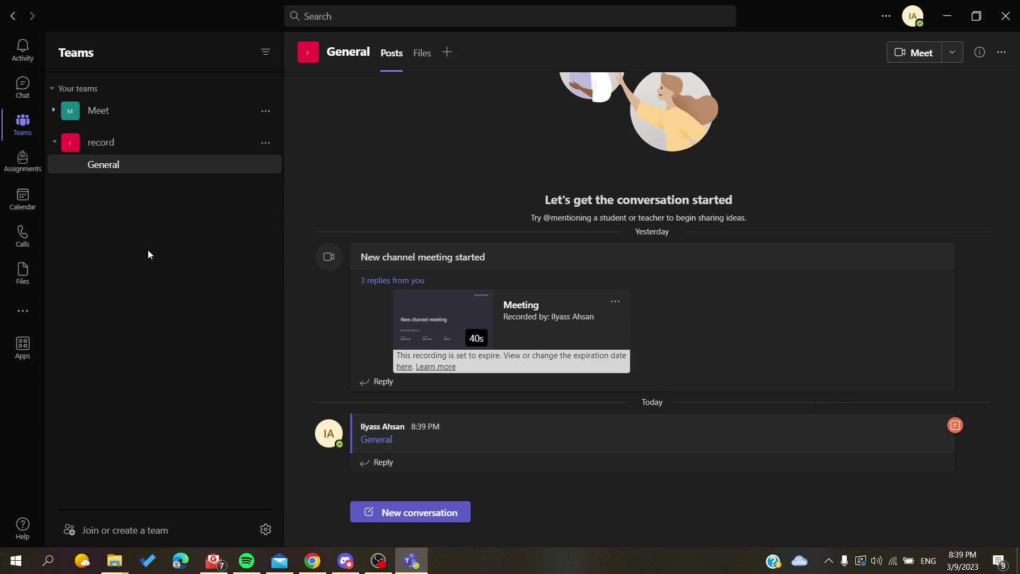
- Switch from the team channels to Chat and open a new chat draft
click(22, 88)
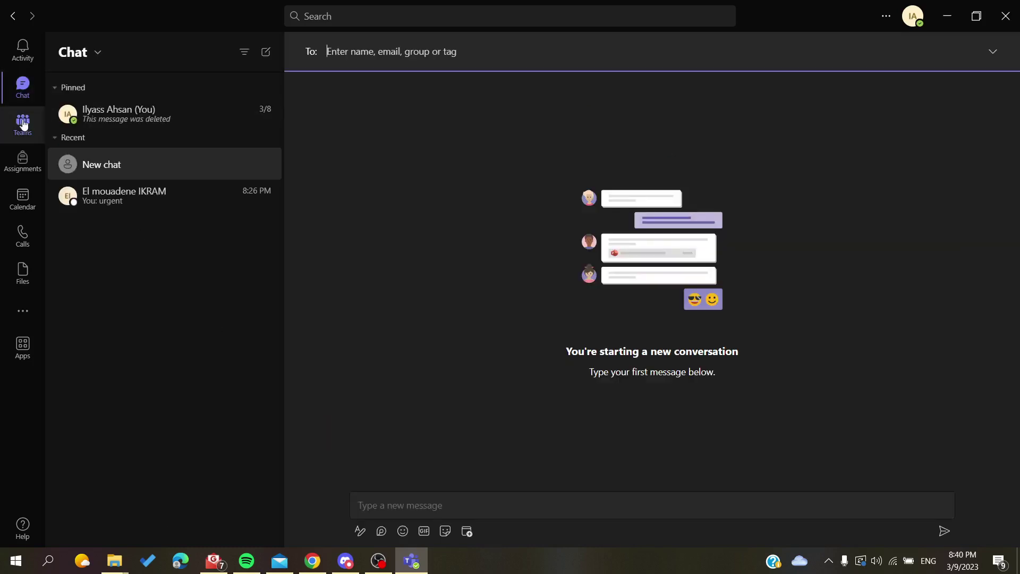
click(22, 123)
click(23, 88)
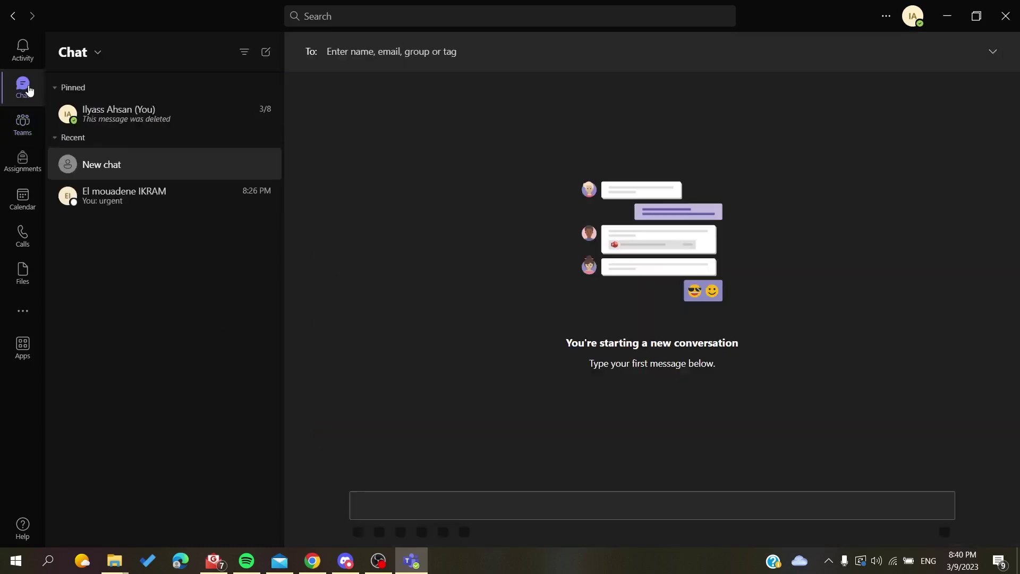
click(121, 165)
click(441, 335)
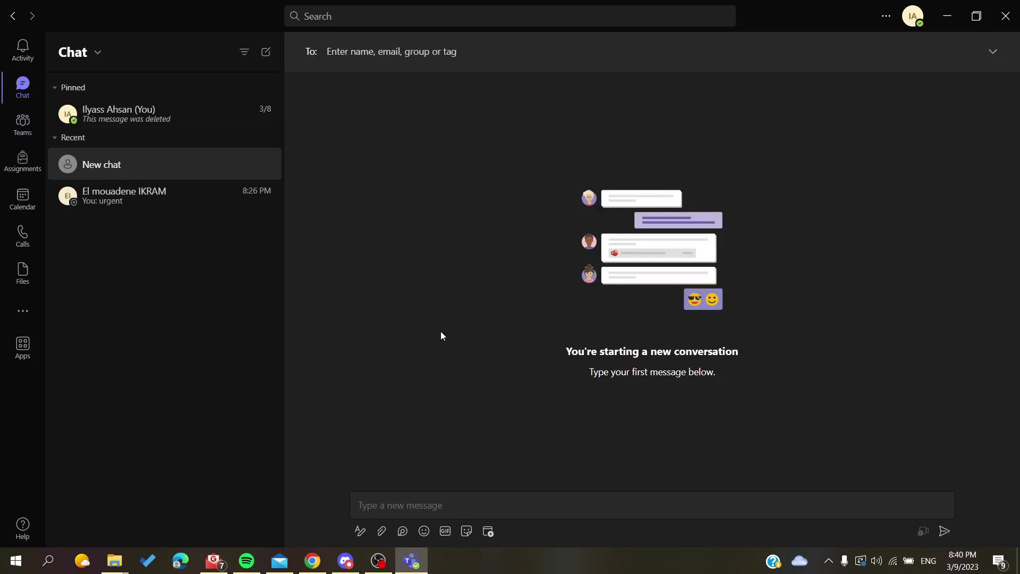
click(363, 503)
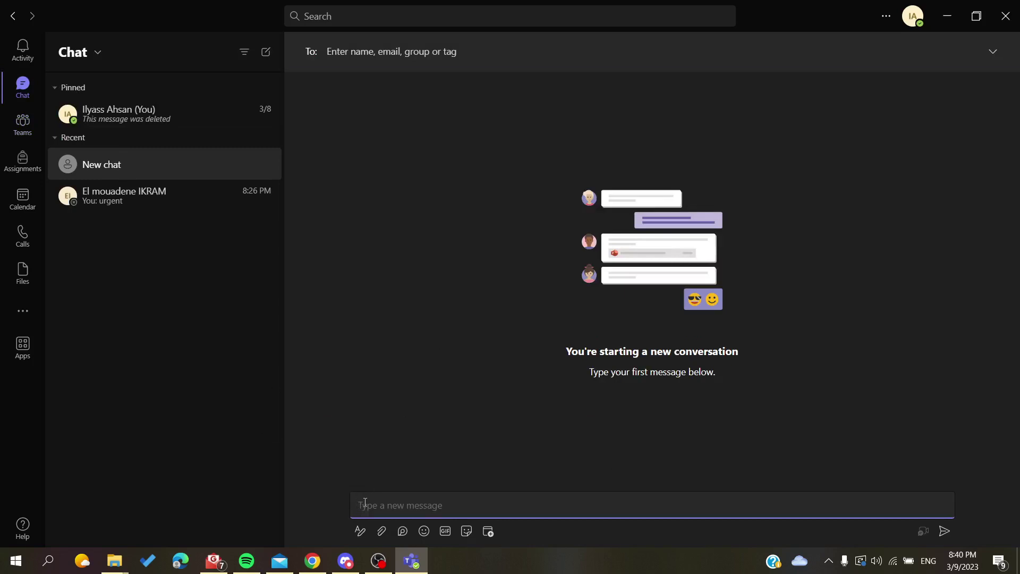
text(@)
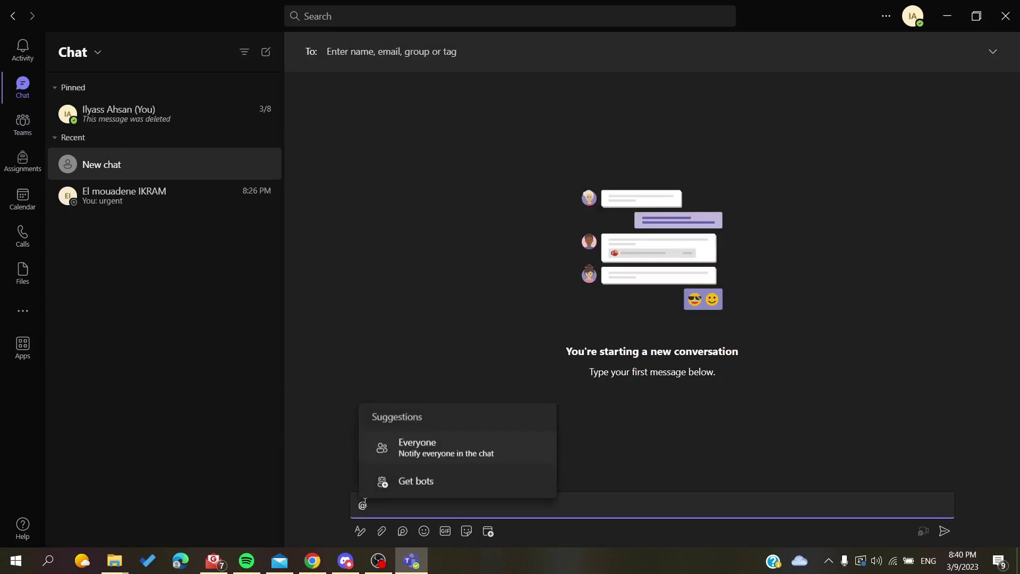
click(435, 447)
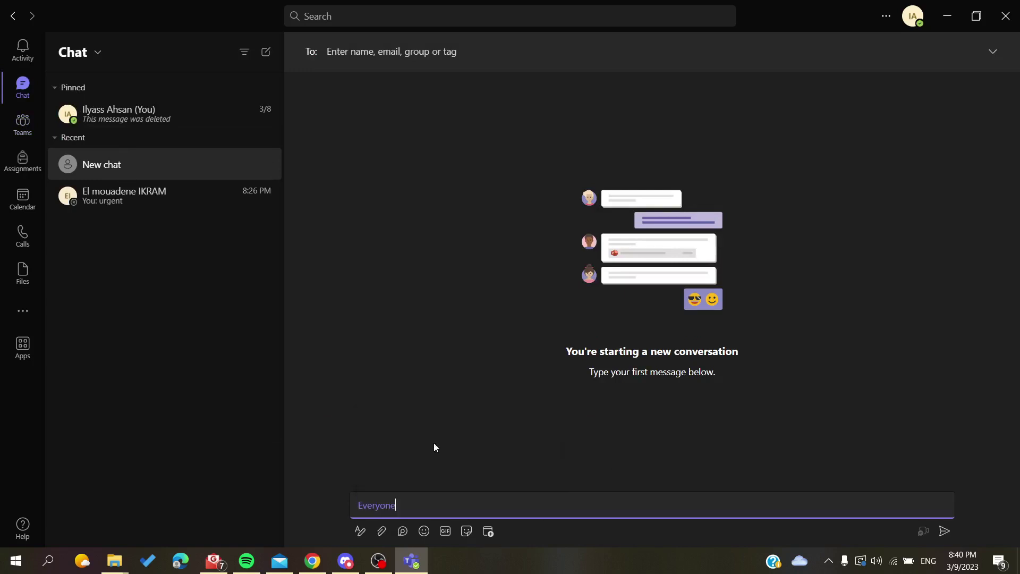
drag(397, 505, 356, 505)
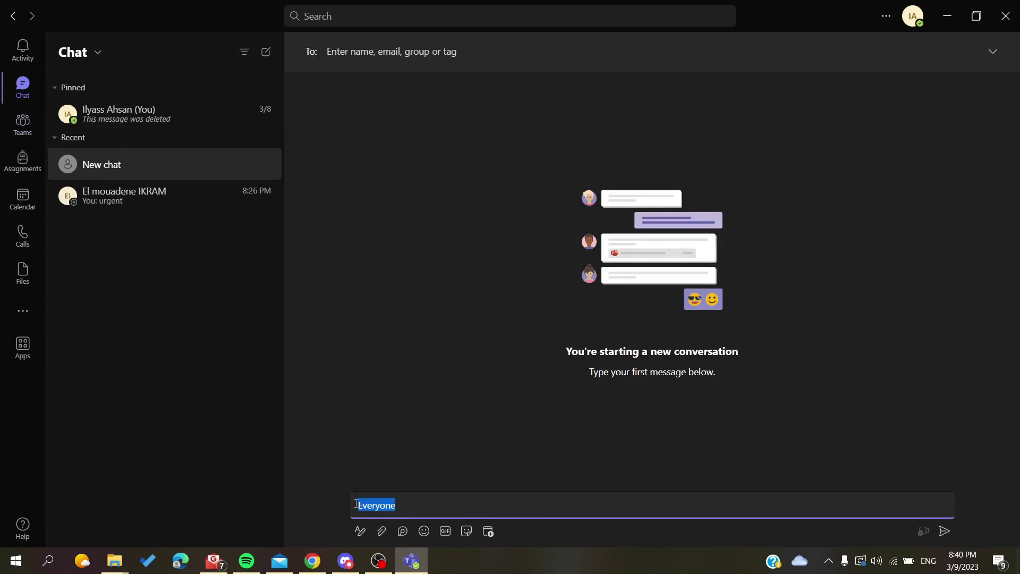
text(@eve)
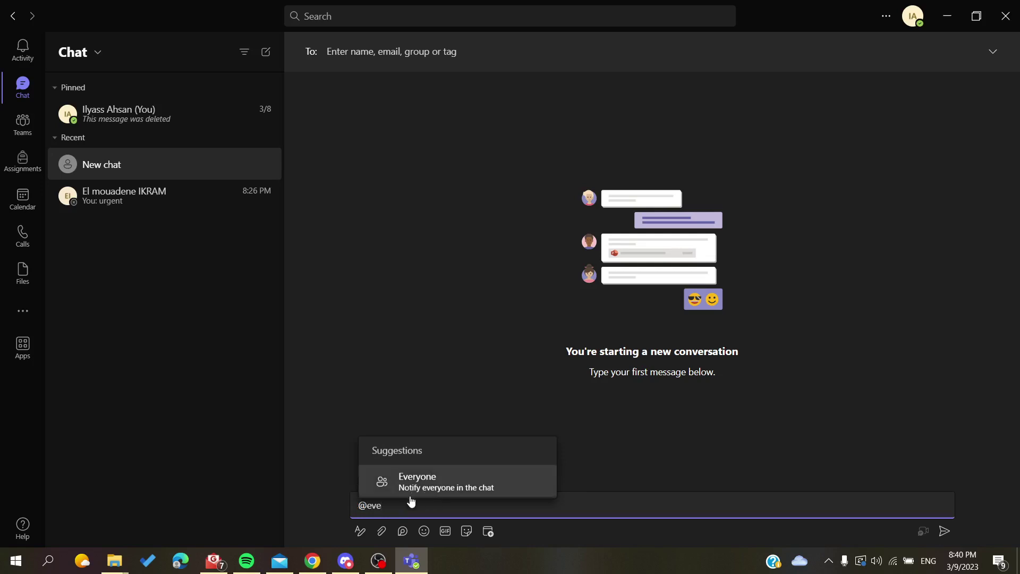
- Insert Everyone from Suggestions into the draft, dismissing the warning and deselecting the mention
click(494, 487)
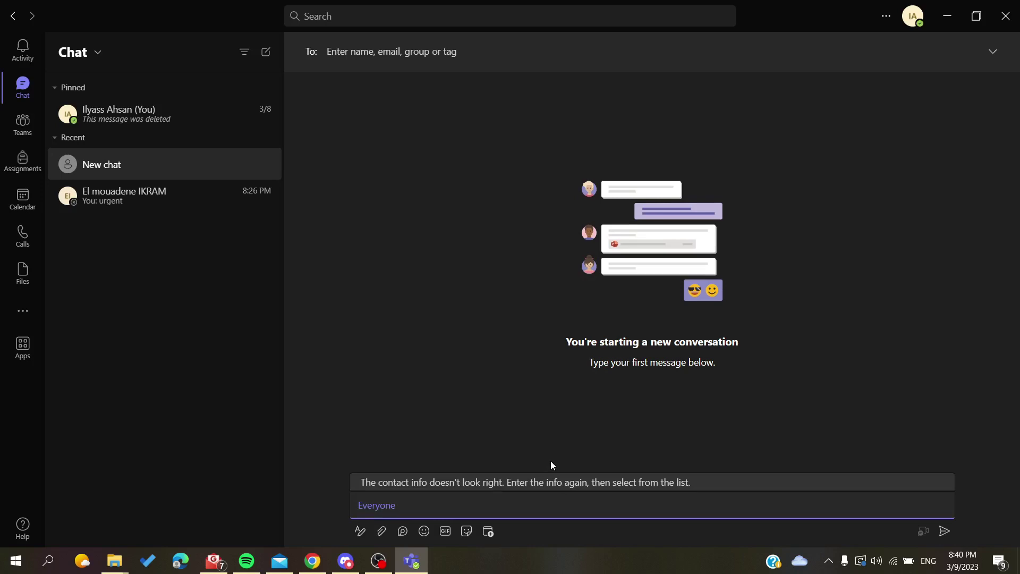
drag(419, 505, 348, 504)
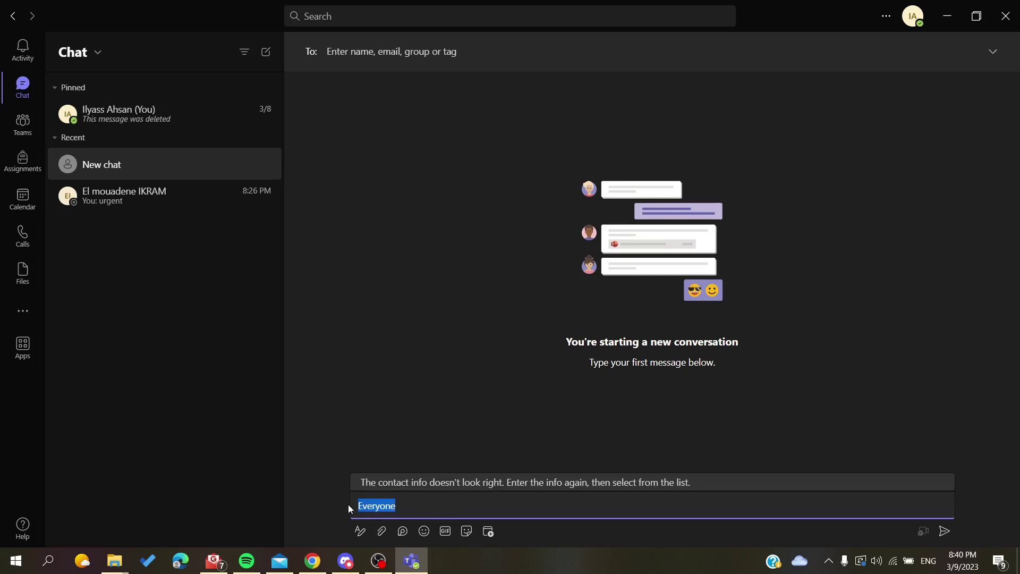
click(391, 422)
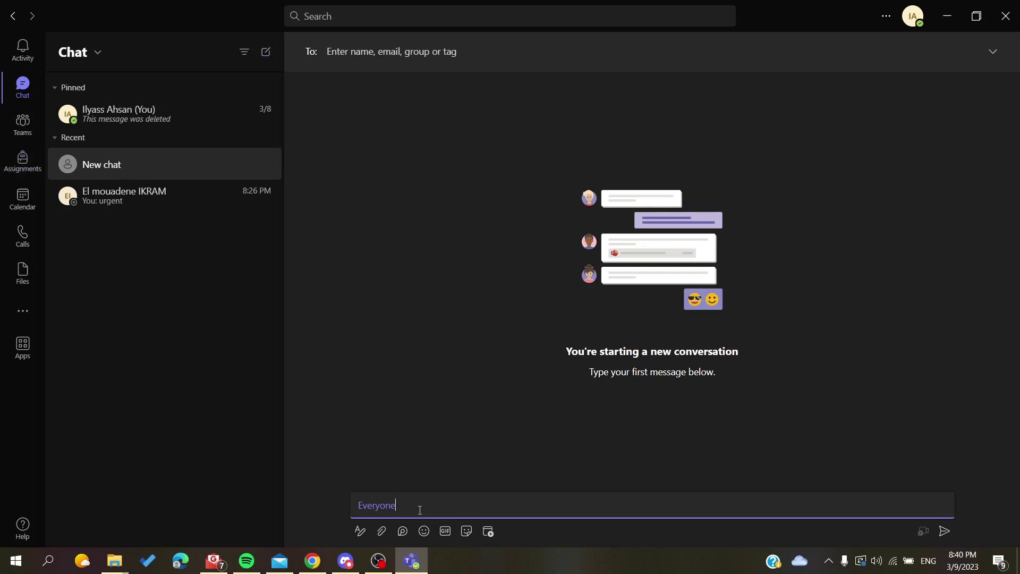
click(416, 507)
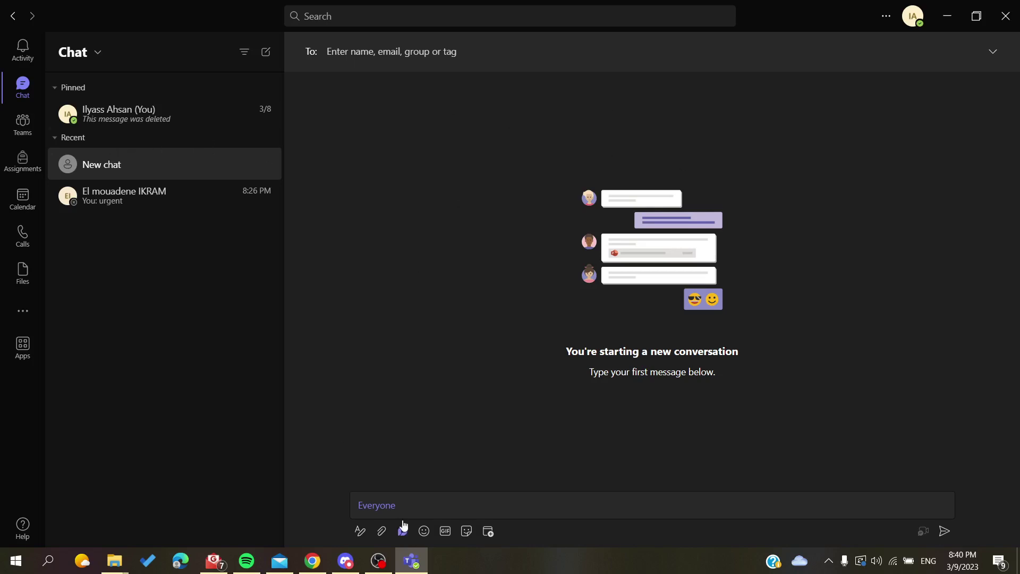
drag(404, 505, 356, 505)
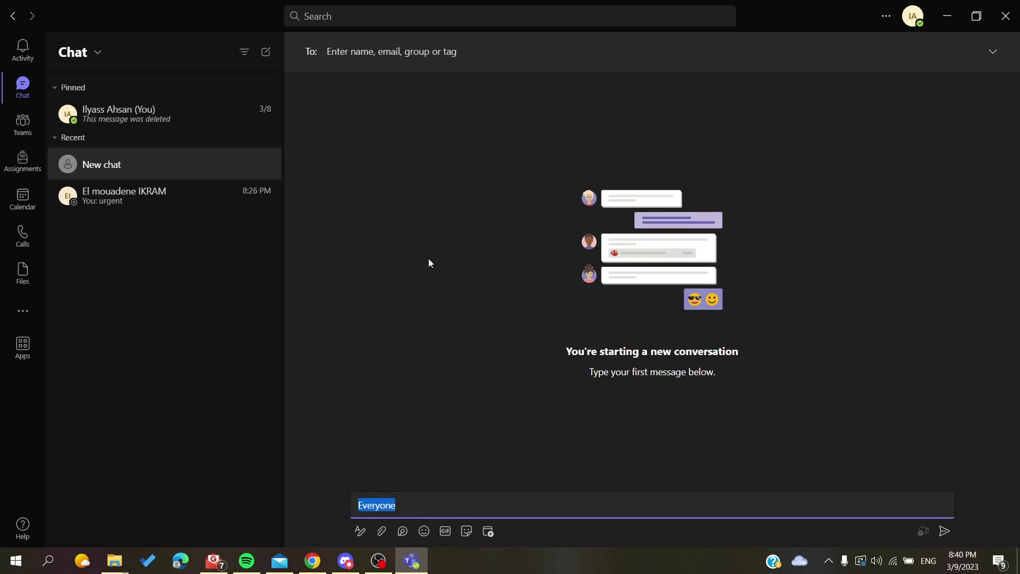
click(509, 213)
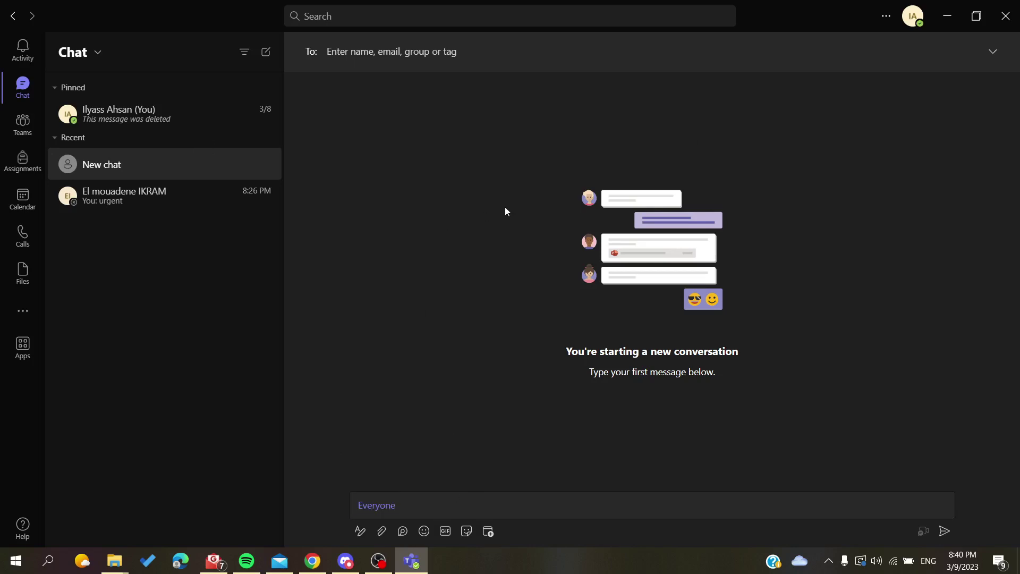